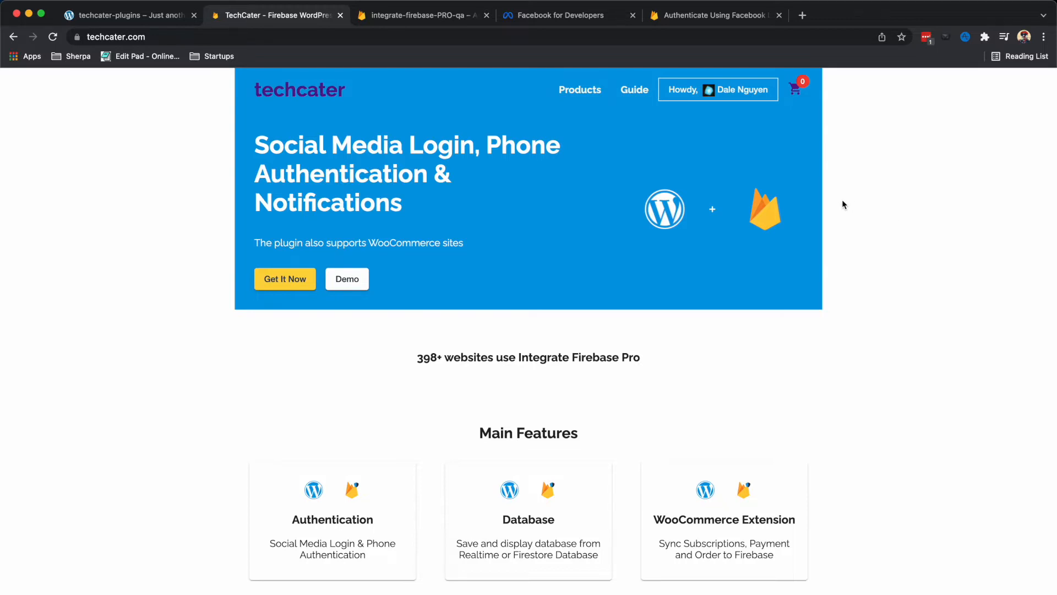
Step: Look over the Firebase guide on authenticating with Facebook Login using JavaScript
{"action": "left_click", "coordinate": [714, 16]}
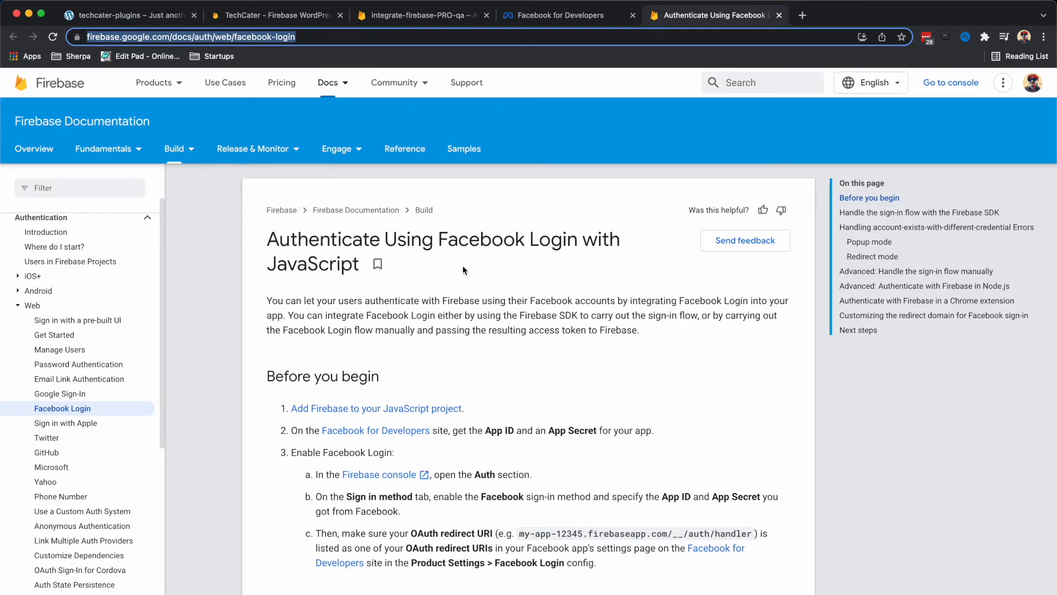
{"action": "left_click", "coordinate": [472, 302]}
{"action": "left_click_drag", "start_coordinate": [268, 239], "coordinate": [471, 296]}
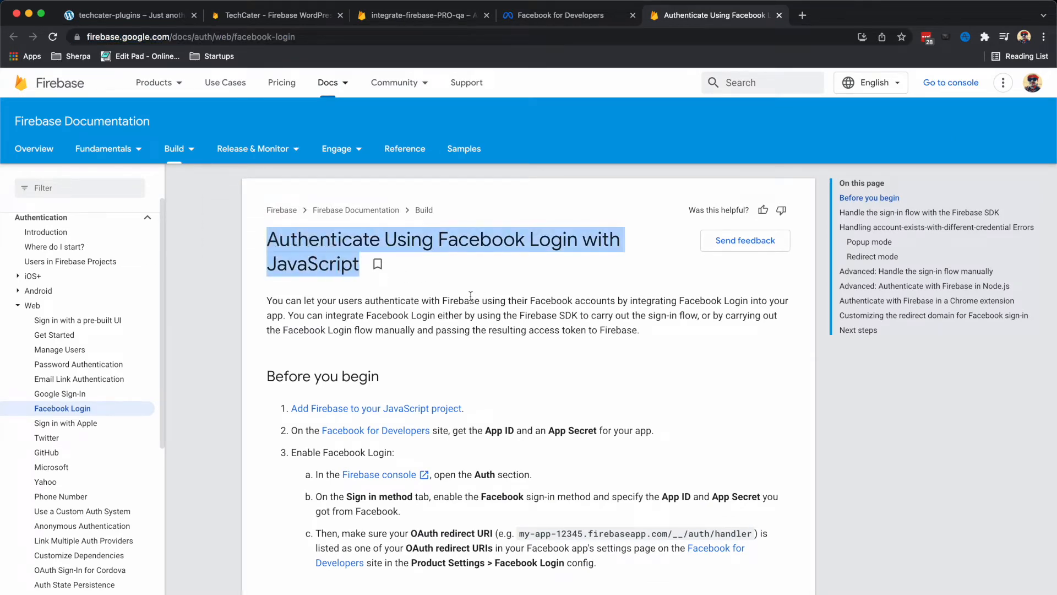
{"action": "left_click", "coordinate": [524, 376]}
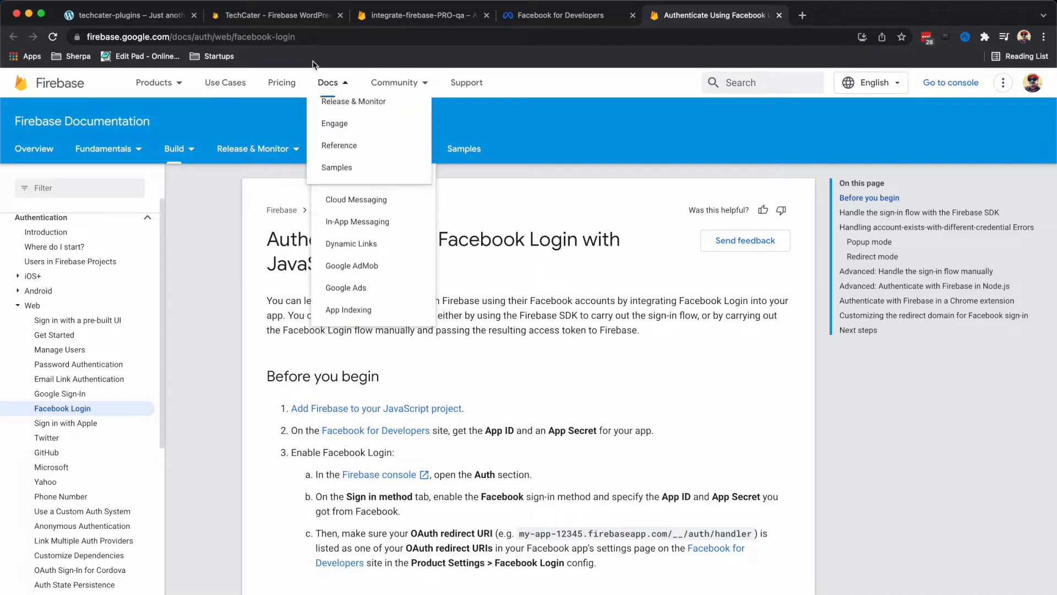
Step: Switch to the TechCater site and view its product list with the Integrate Firebase PRO plugin
{"action": "left_click", "coordinate": [275, 15]}
{"action": "left_click", "coordinate": [295, 279]}
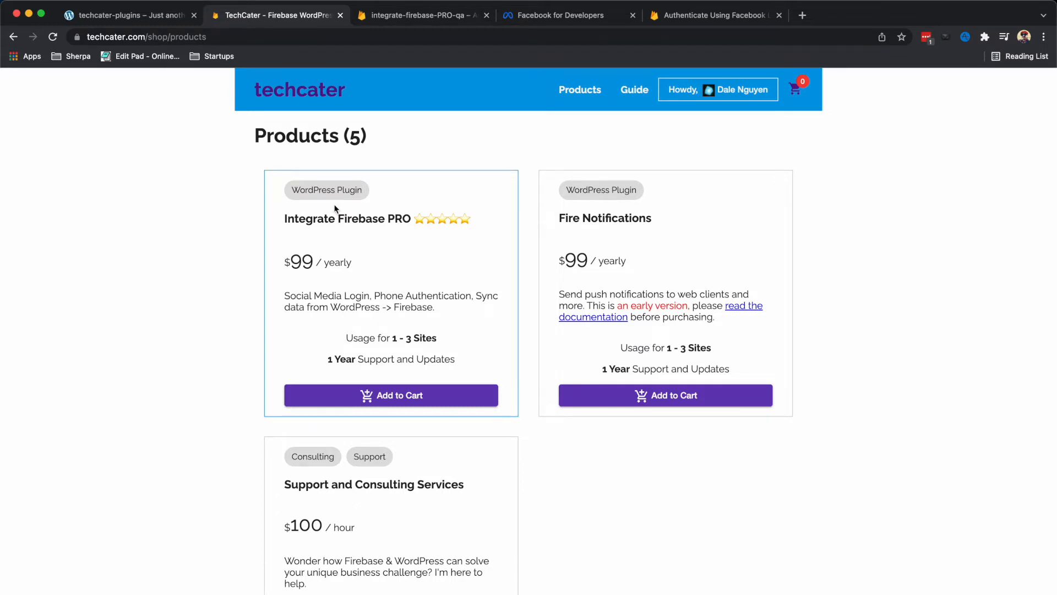
Step: In the Firebase console's authentication sign-in methods, add Facebook as a new provider and enable it
{"action": "left_click", "coordinate": [405, 16]}
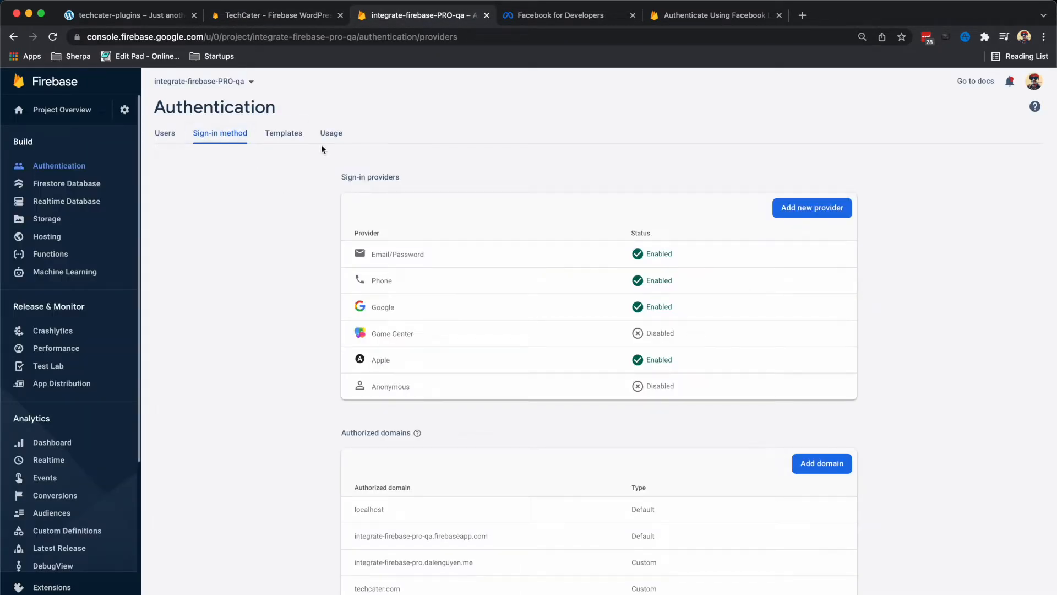
{"action": "left_click", "coordinate": [812, 211]}
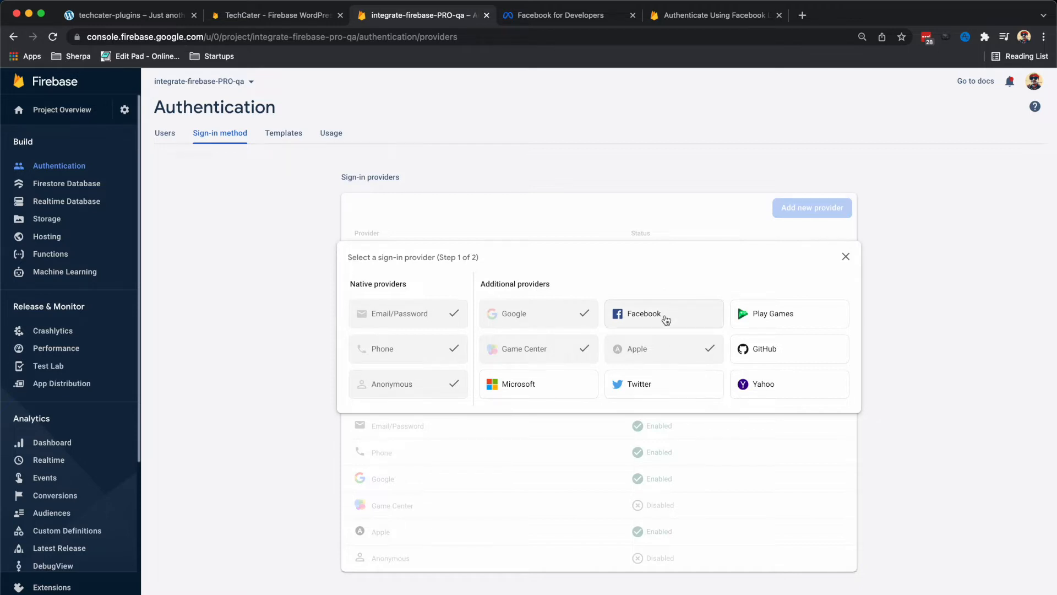
{"action": "left_click", "coordinate": [664, 318]}
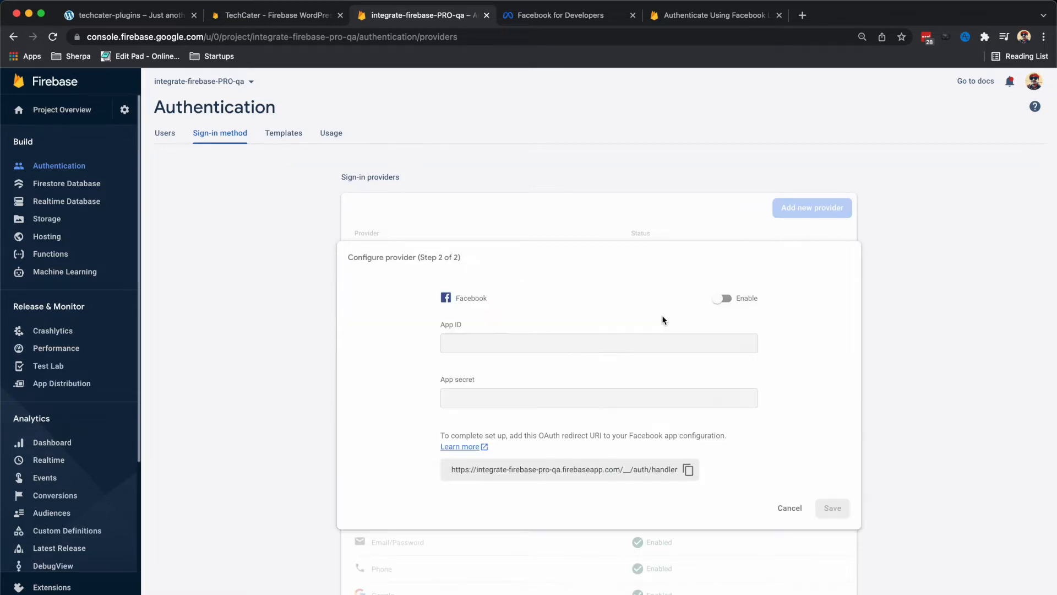
{"action": "left_click", "coordinate": [724, 305]}
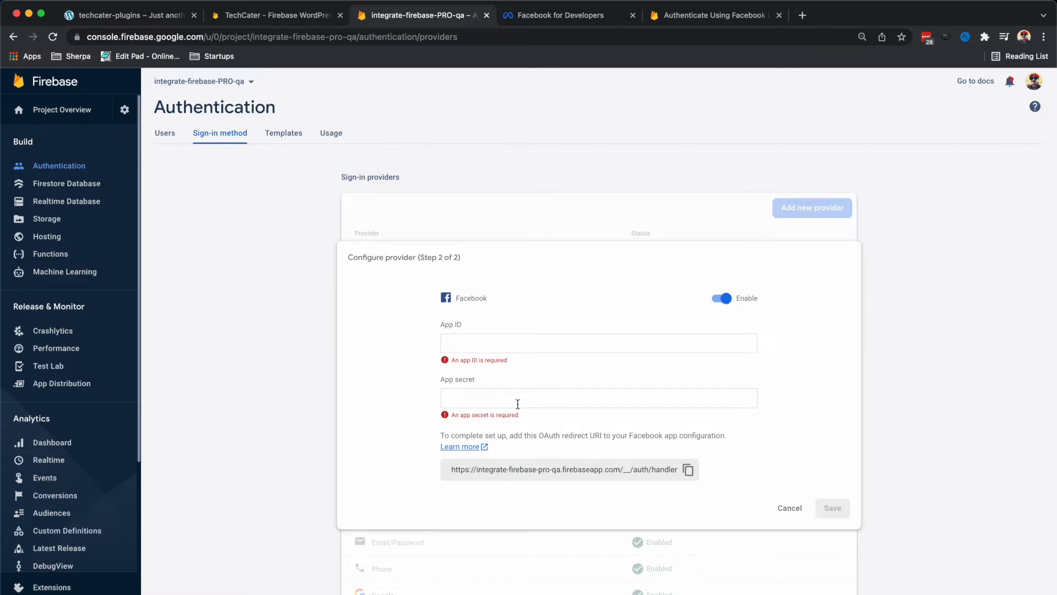
Step: Switch to Meta for Developers and start creating an app of type Consumer
{"action": "left_click", "coordinate": [571, 21]}
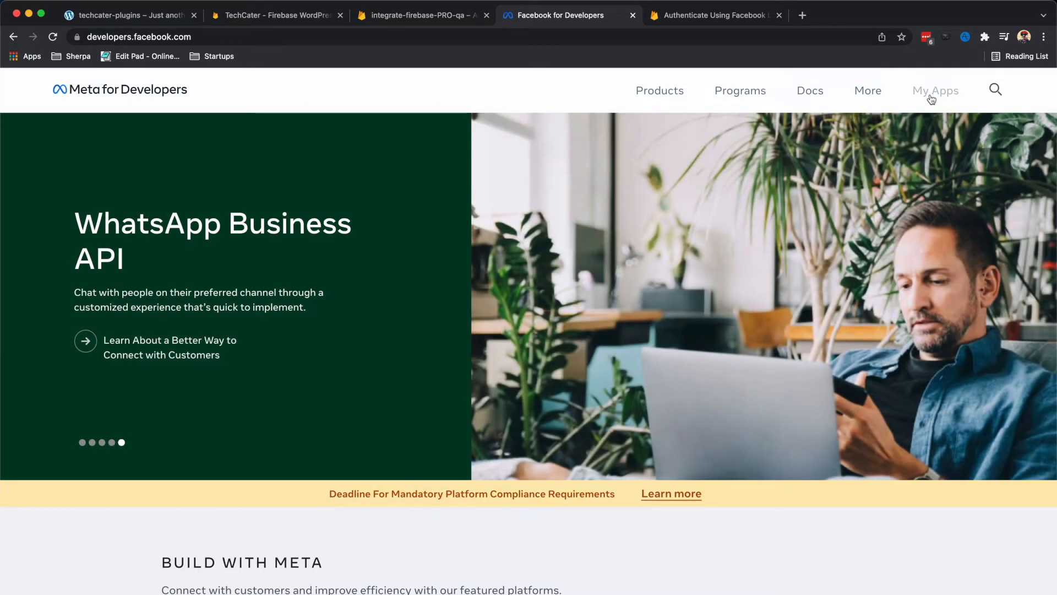
{"action": "left_click", "coordinate": [930, 98]}
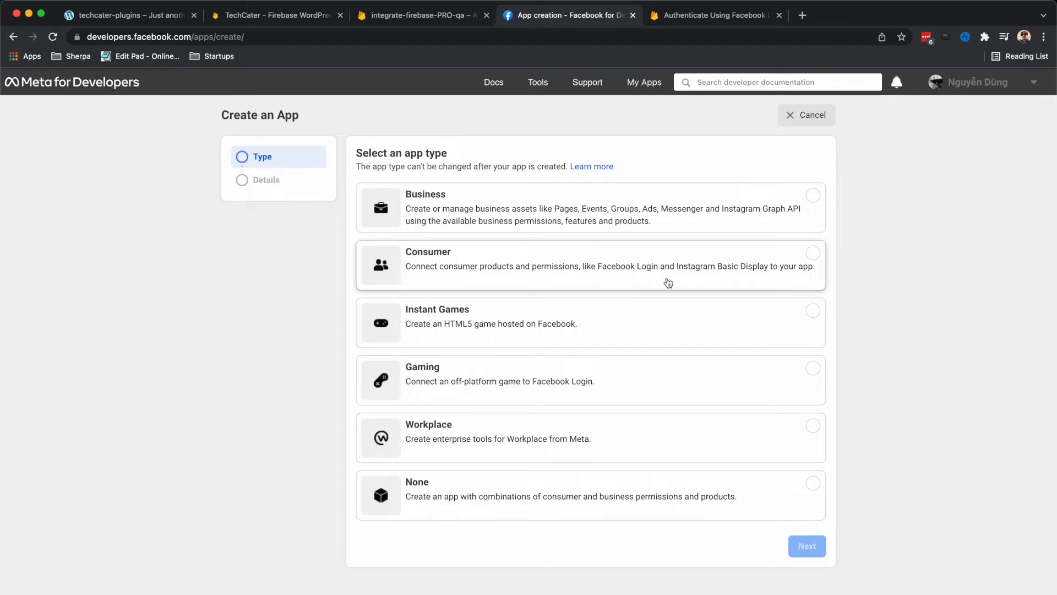
{"action": "left_click", "coordinate": [808, 259]}
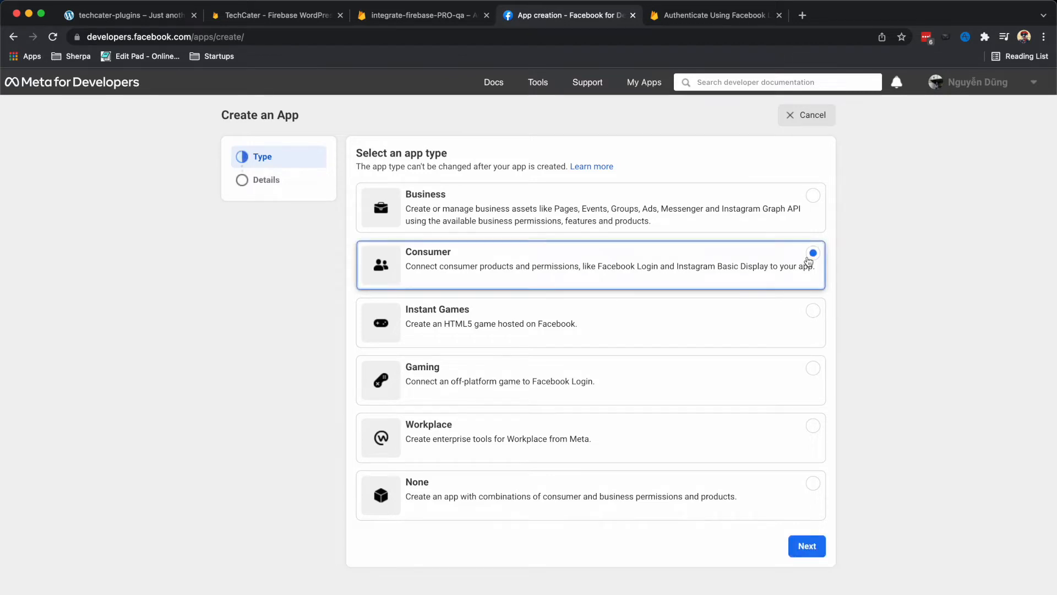
{"action": "left_click", "coordinate": [807, 545]}
Step: Name the new app Firebase PRO and create it without a business account
{"action": "left_click", "coordinate": [506, 205]}
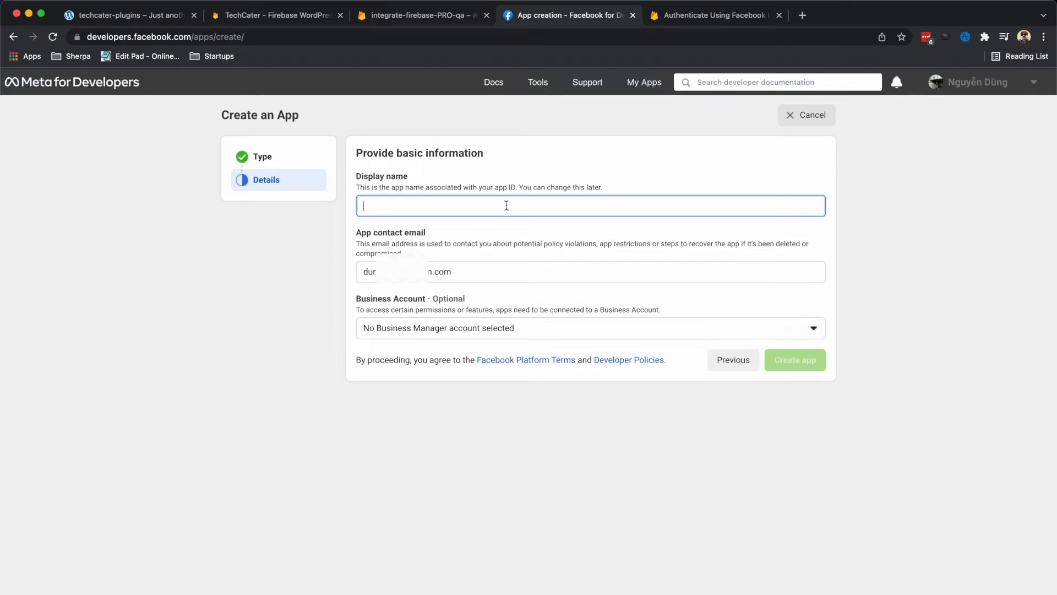
{"action": "type", "text": "Firebase PRO"}
{"action": "left_click", "coordinate": [689, 332]}
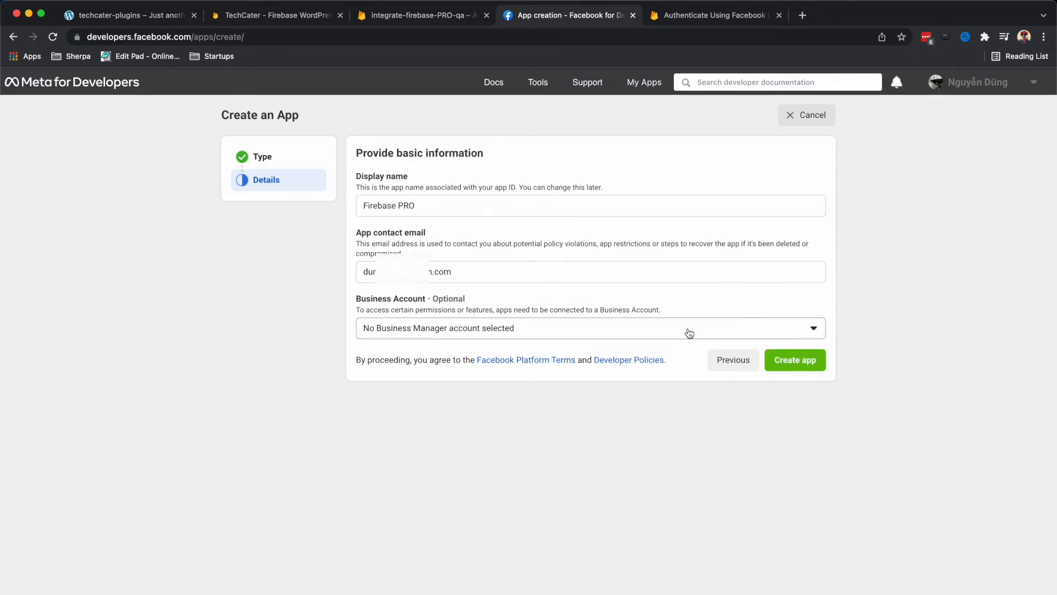
{"action": "left_click", "coordinate": [794, 364]}
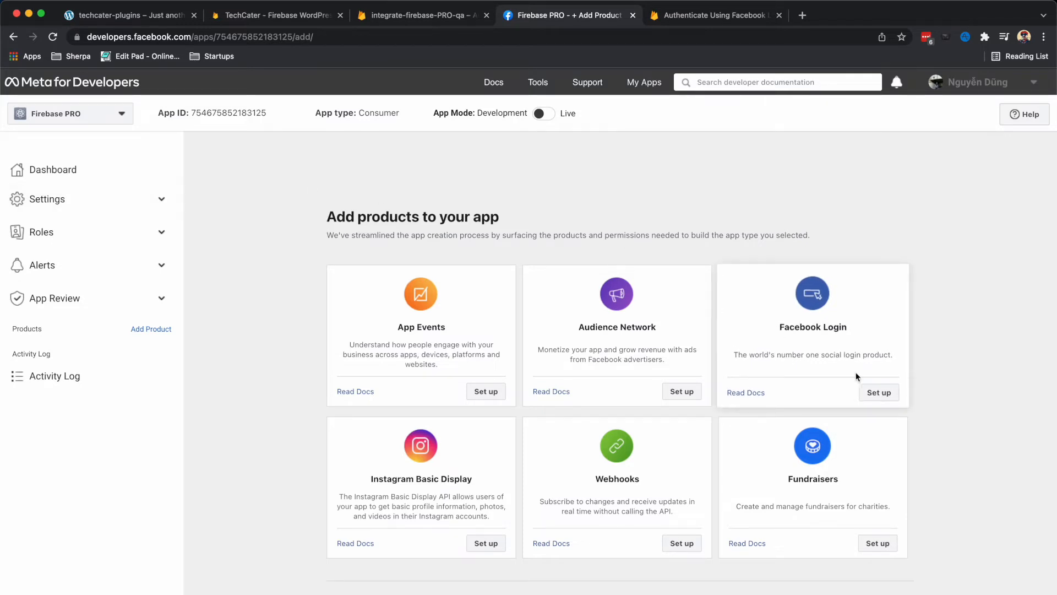
Step: Set up the Facebook Login product for the app and open its Client OAuth settings
{"action": "left_click", "coordinate": [879, 393]}
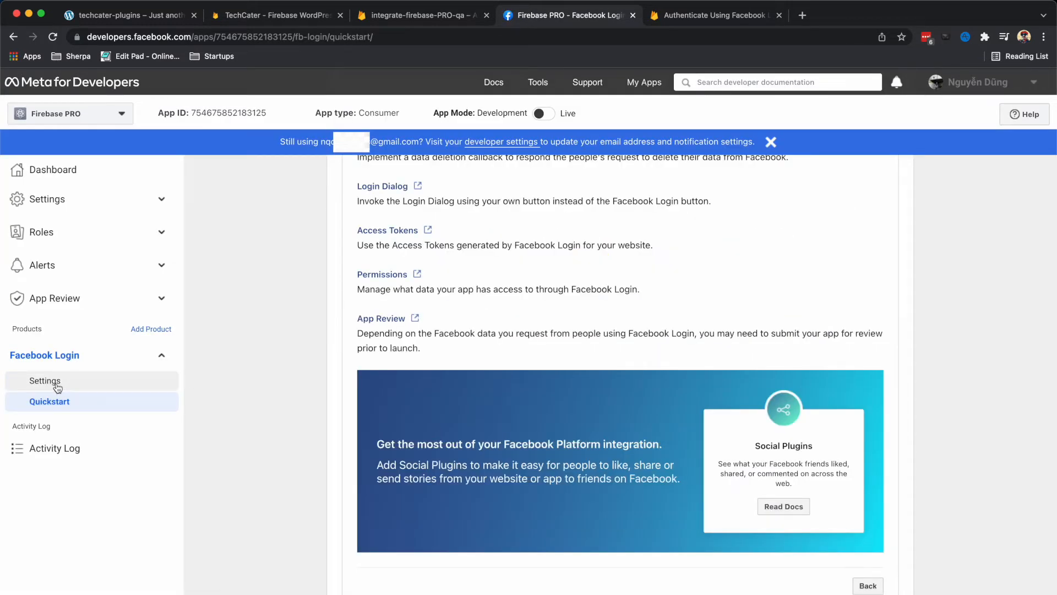
{"action": "left_click", "coordinate": [56, 385]}
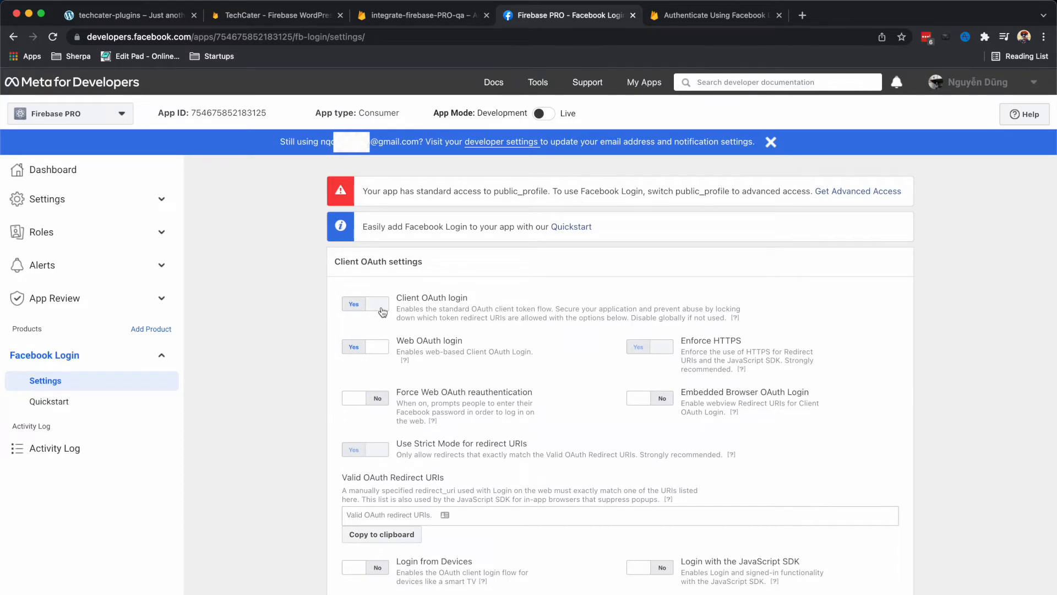
{"action": "scroll", "coordinate": [387, 461], "scroll_direction": "down", "scroll_amount": 1}
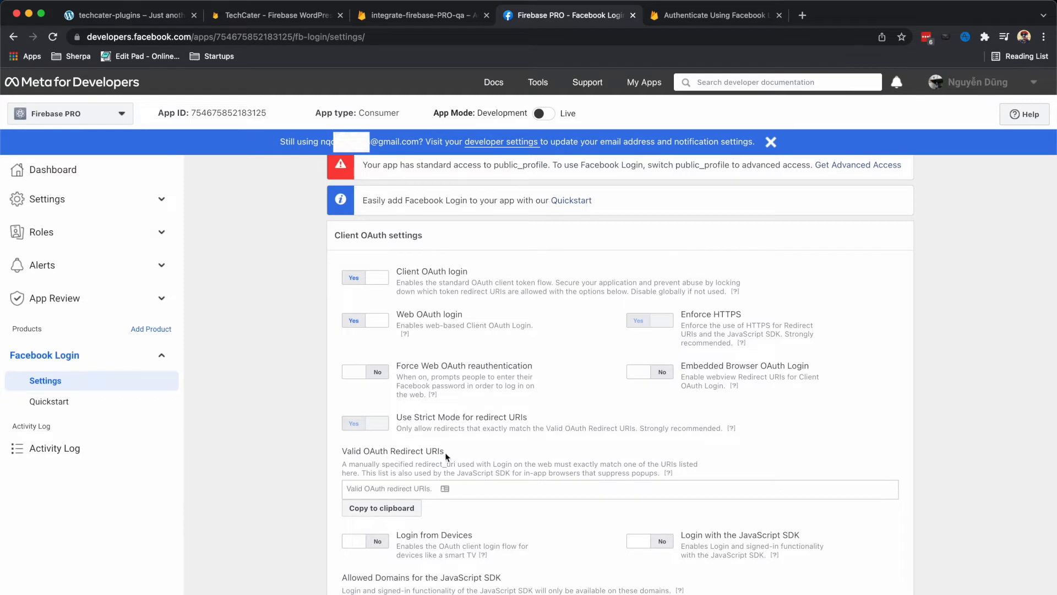
Step: Copy the OAuth redirect URI from Firebase's Facebook provider form and add it to the app's Valid OAuth Redirect URIs
{"action": "left_click", "coordinate": [420, 16]}
{"action": "left_click", "coordinate": [688, 470]}
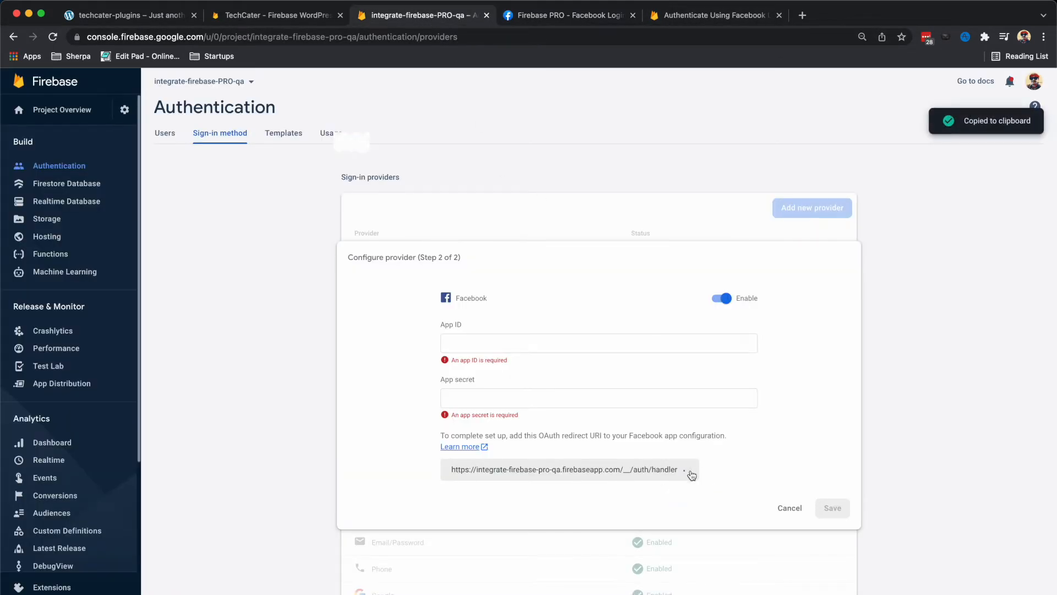
{"action": "left_click", "coordinate": [572, 20]}
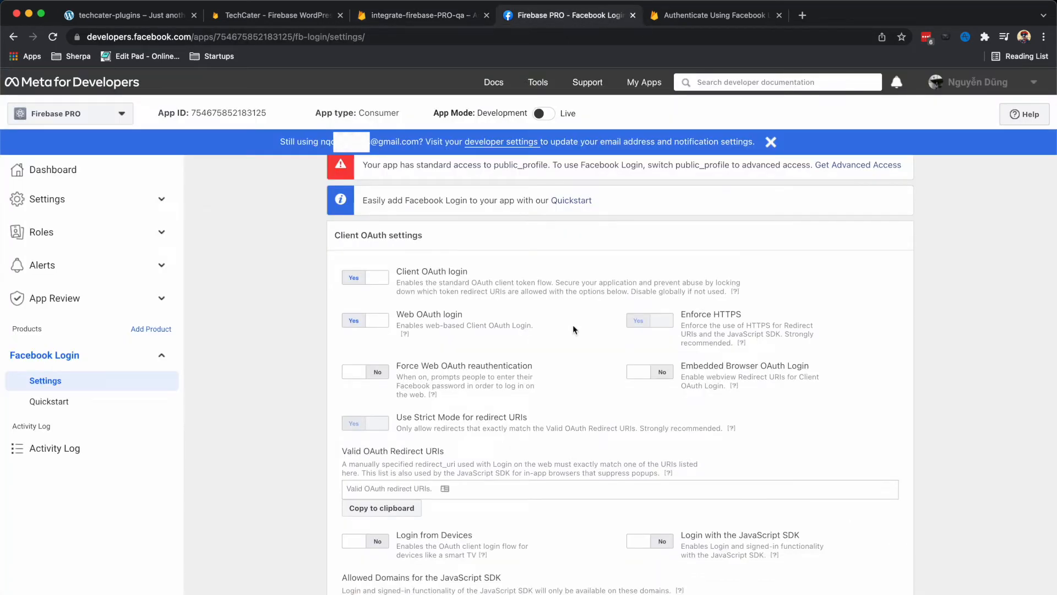
{"action": "left_click", "coordinate": [400, 490]}
{"action": "key", "text": "super+v"}
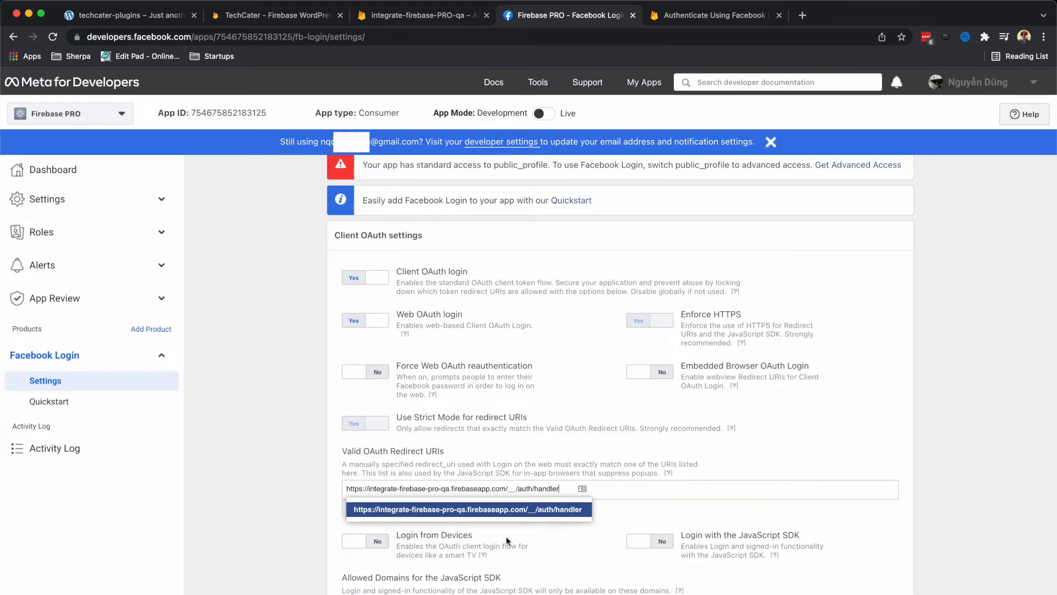
{"action": "key", "text": "Return"}
Step: Add the personal WordPress site's domain to the Allowed Domains for the JavaScript SDK
{"action": "scroll", "coordinate": [429, 485], "scroll_direction": "down", "scroll_amount": 2}
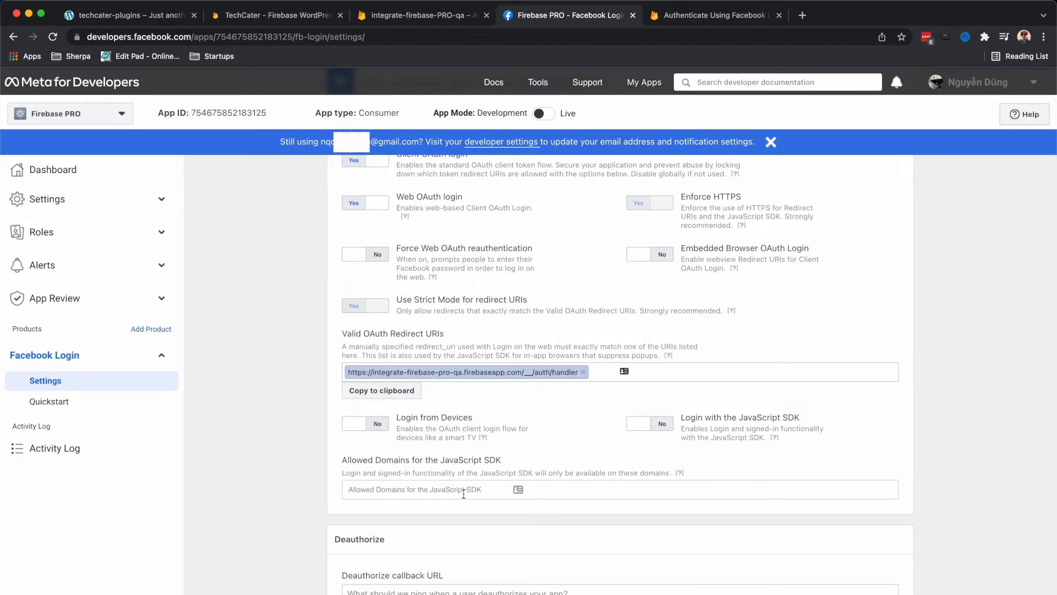
{"action": "left_click", "coordinate": [452, 493]}
{"action": "type", "text": "wordpress."}
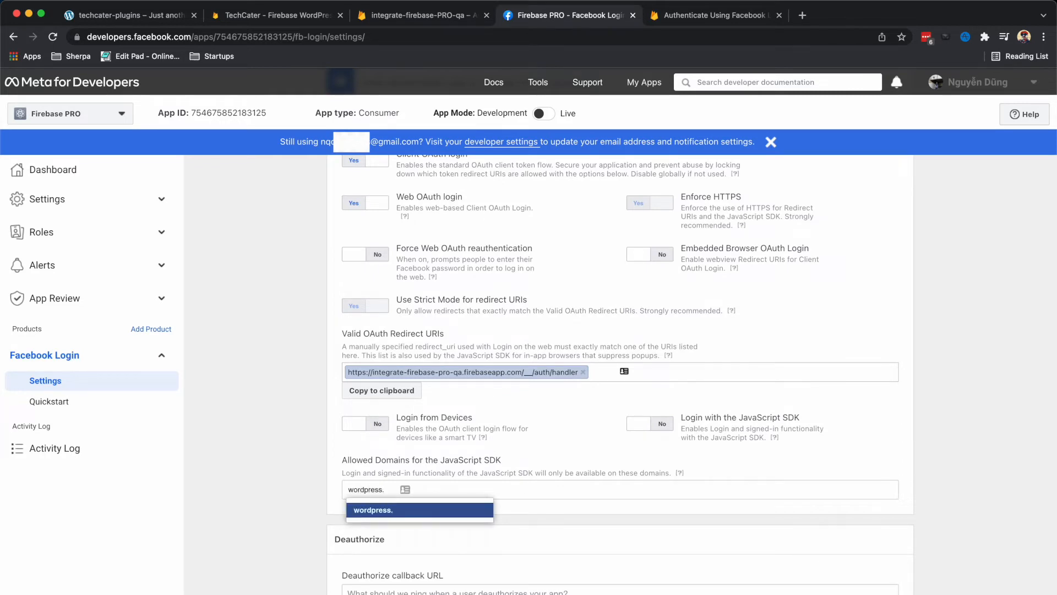
{"action": "type", "text": "dalenguyen.me"}
{"action": "key", "text": "Return"}
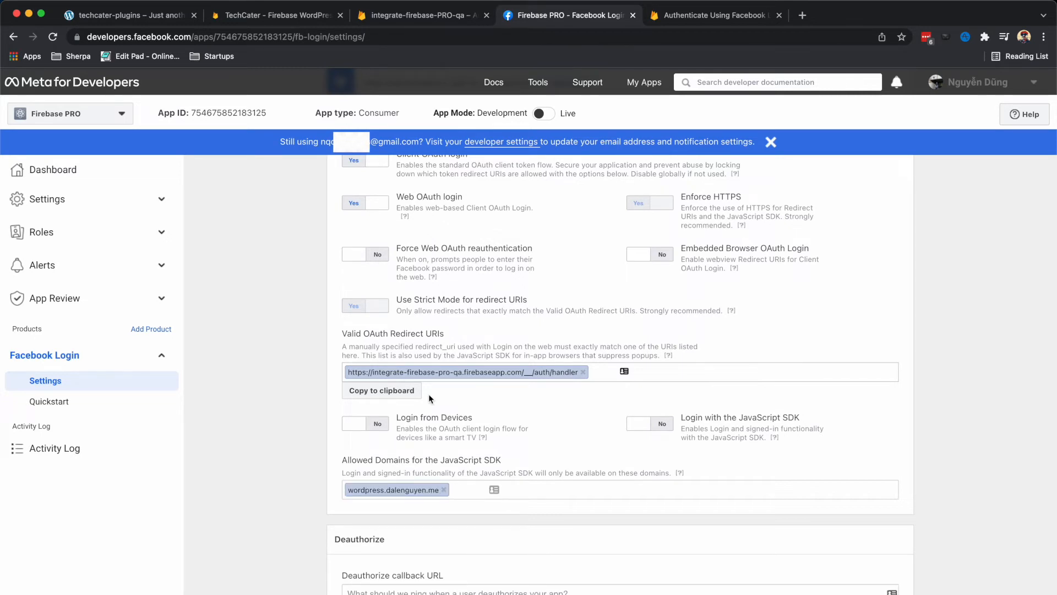
Step: Copy the local WordPress site's address and add it without the protocol, as techcater-plugins.local, to the Allowed Domains for the JavaScript SDK
{"action": "left_click", "coordinate": [145, 15]}
{"action": "left_click", "coordinate": [182, 37]}
{"action": "key", "text": "cmd+c"}
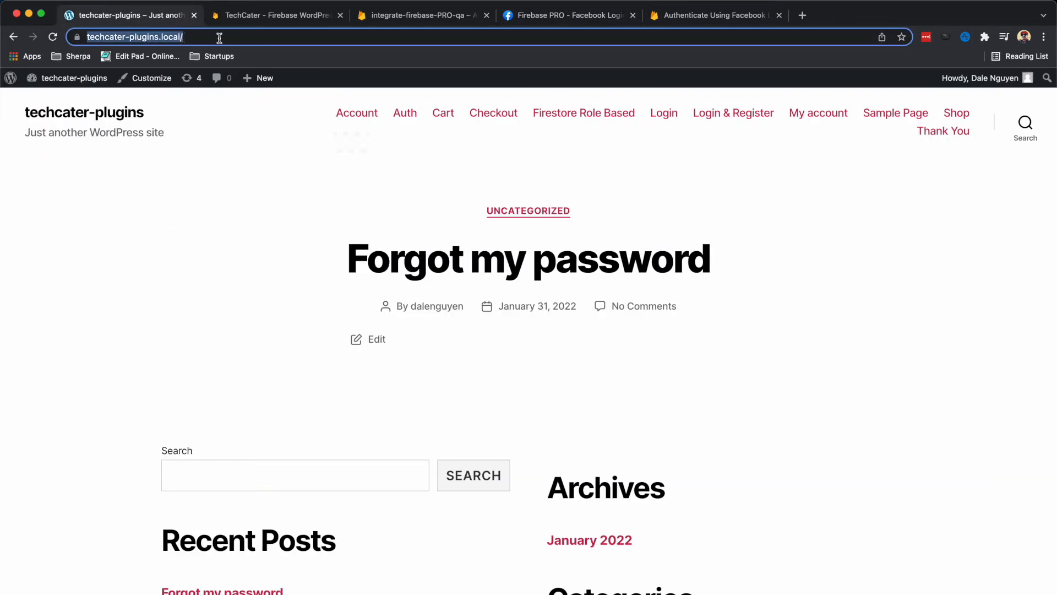
{"action": "left_click", "coordinate": [539, 16]}
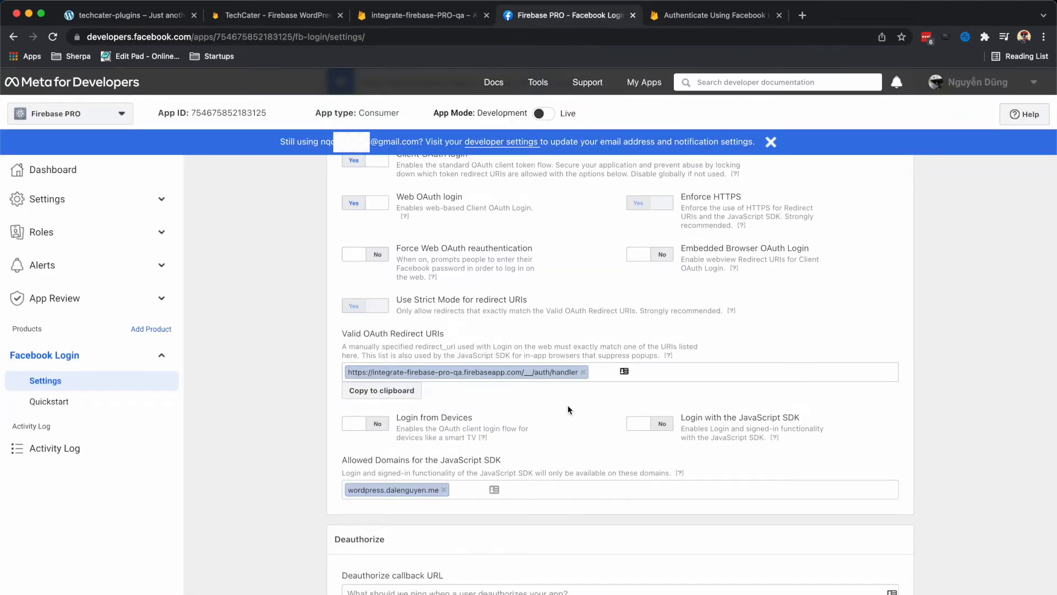
{"action": "key", "text": "cmd+v"}
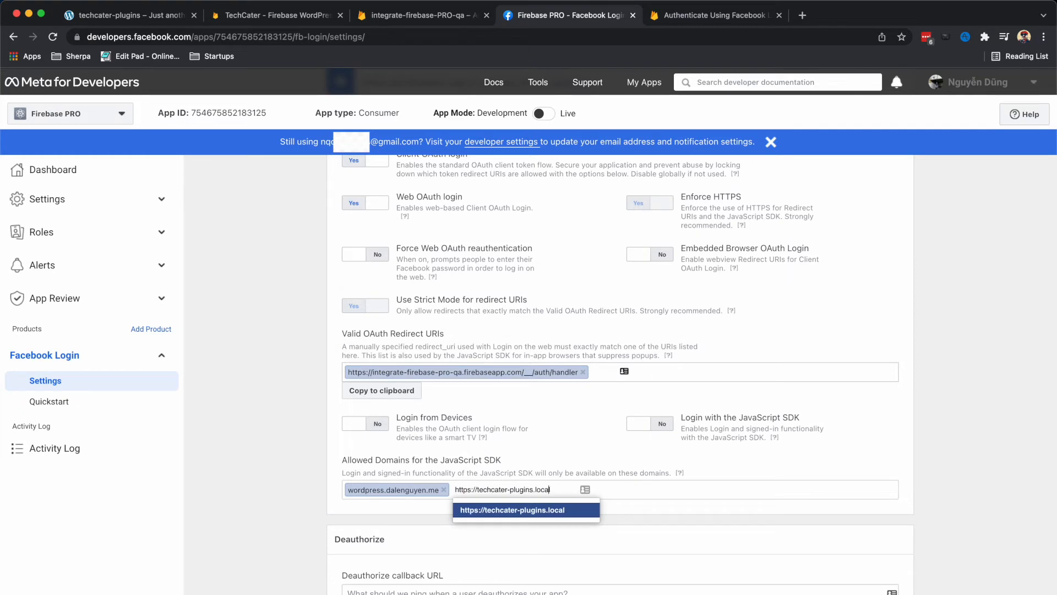
{"action": "key", "text": "BackSpace"}
{"action": "key", "text": "BackSpace"}
{"action": "key", "text": "BackSpace"}
{"action": "key", "text": "BackSpace"}
{"action": "key", "text": "BackSpace"}
{"action": "key", "text": "BackSpace"}
{"action": "key", "text": "BackSpace"}
{"action": "key", "text": "BackSpace"}
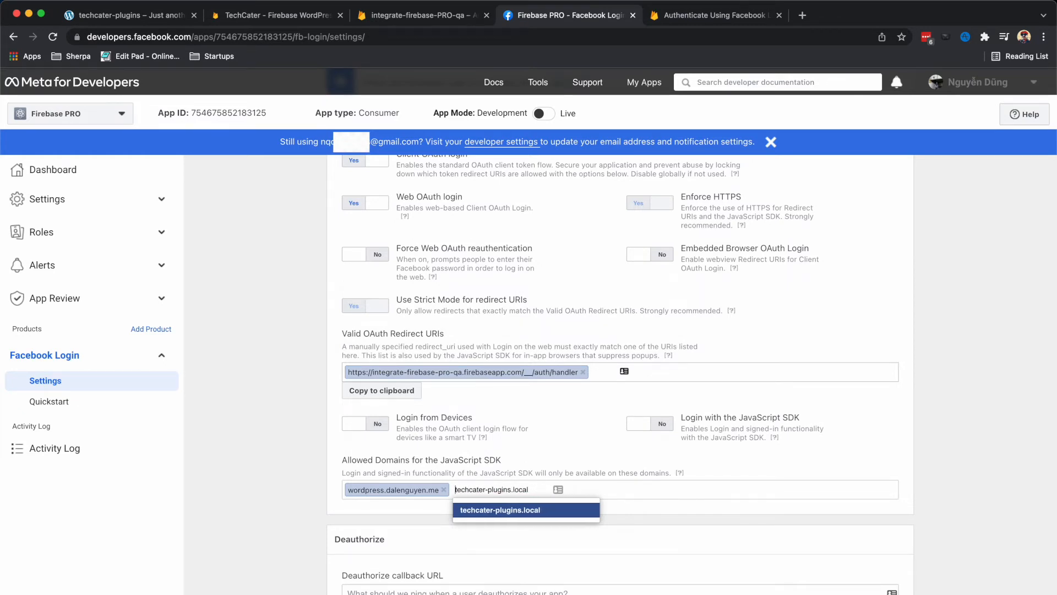
{"action": "left_click", "coordinate": [532, 516]}
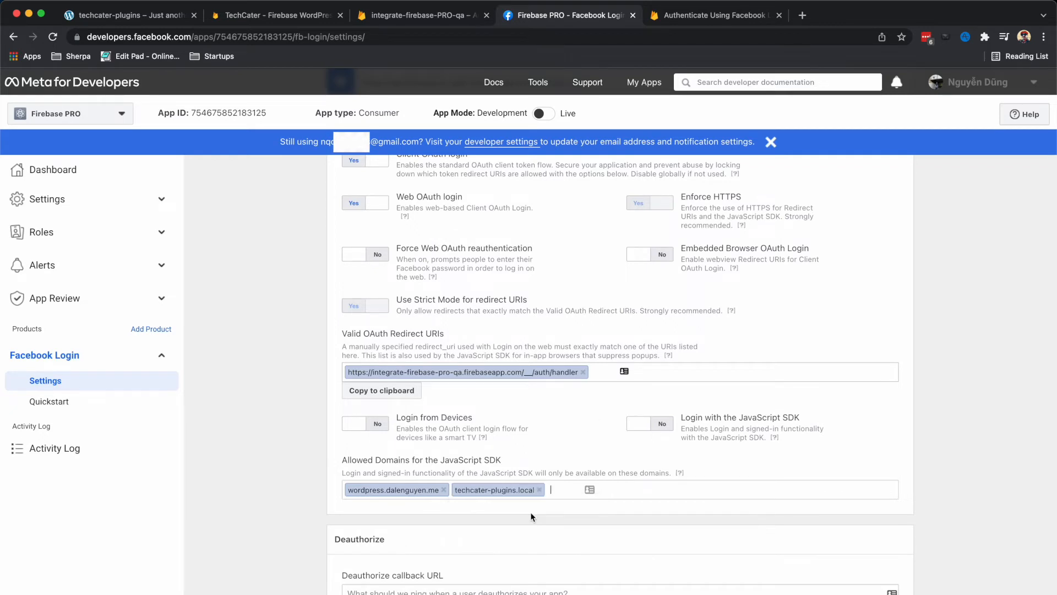
{"action": "scroll", "coordinate": [580, 508], "scroll_direction": "down", "scroll_amount": 10}
{"action": "left_click", "coordinate": [432, 570]}
{"action": "type", "text": "https://integrate-firebase-pro-qa.firebaseapp.com/__/auth/handler"}
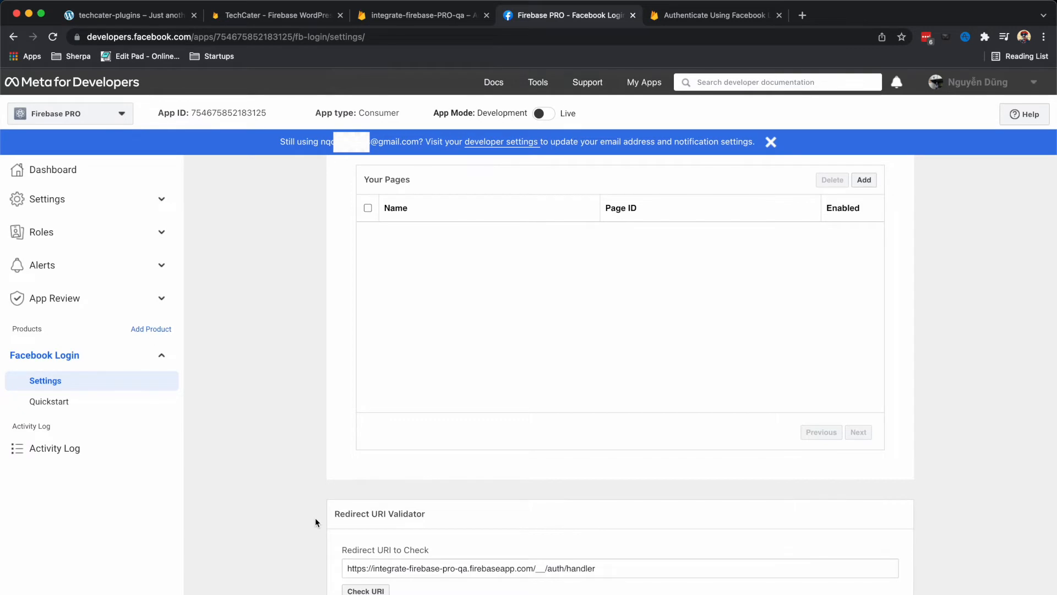
{"action": "key", "text": "Return"}
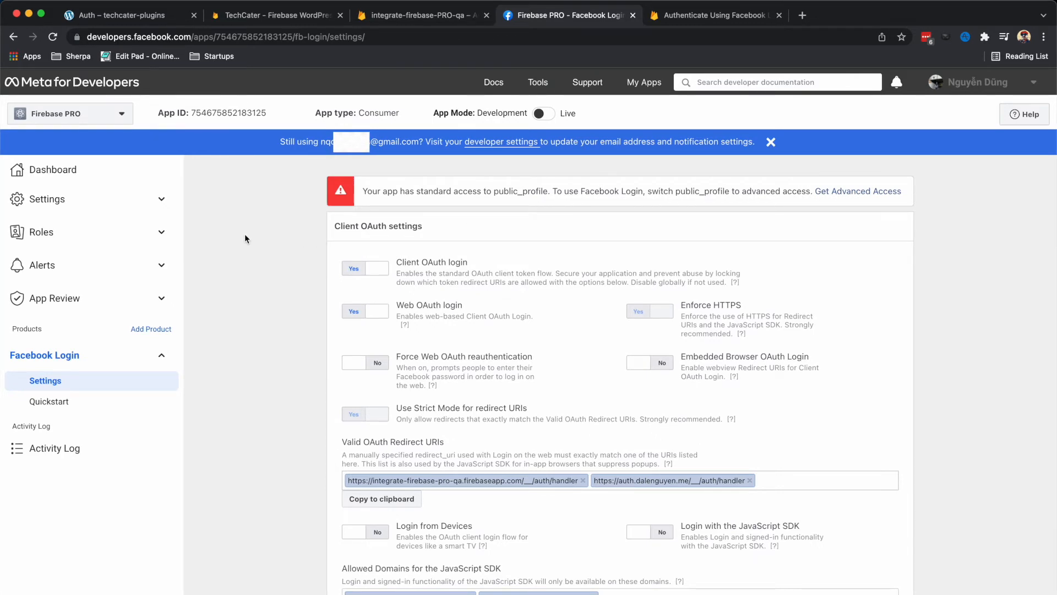
Step: Look through the app's basic settings, including the app credentials, user data deletion and app purpose
{"action": "left_click", "coordinate": [138, 201]}
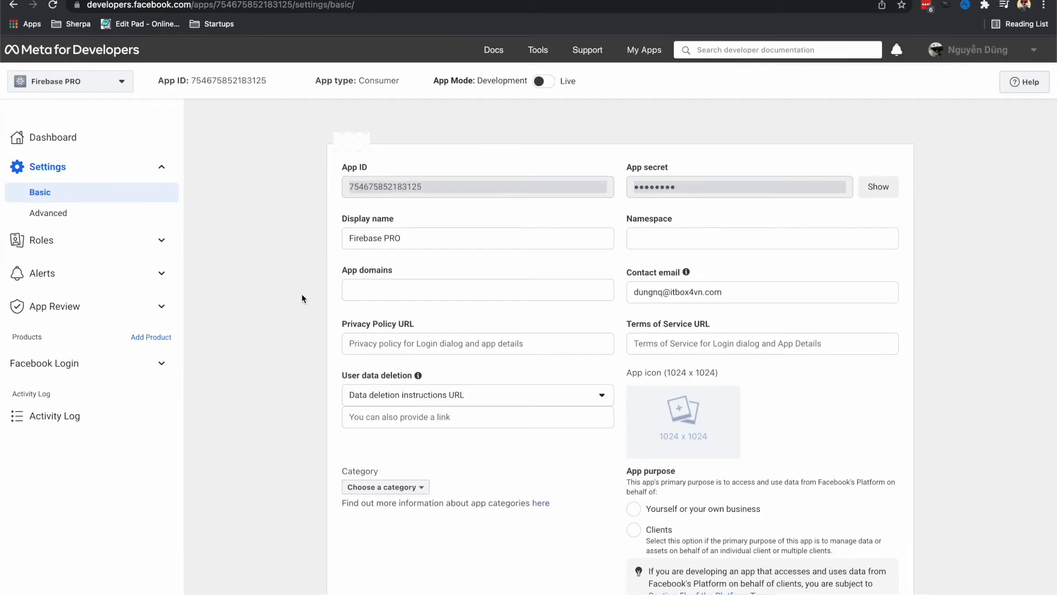
{"action": "scroll", "coordinate": [302, 299], "scroll_direction": "down", "scroll_amount": 3}
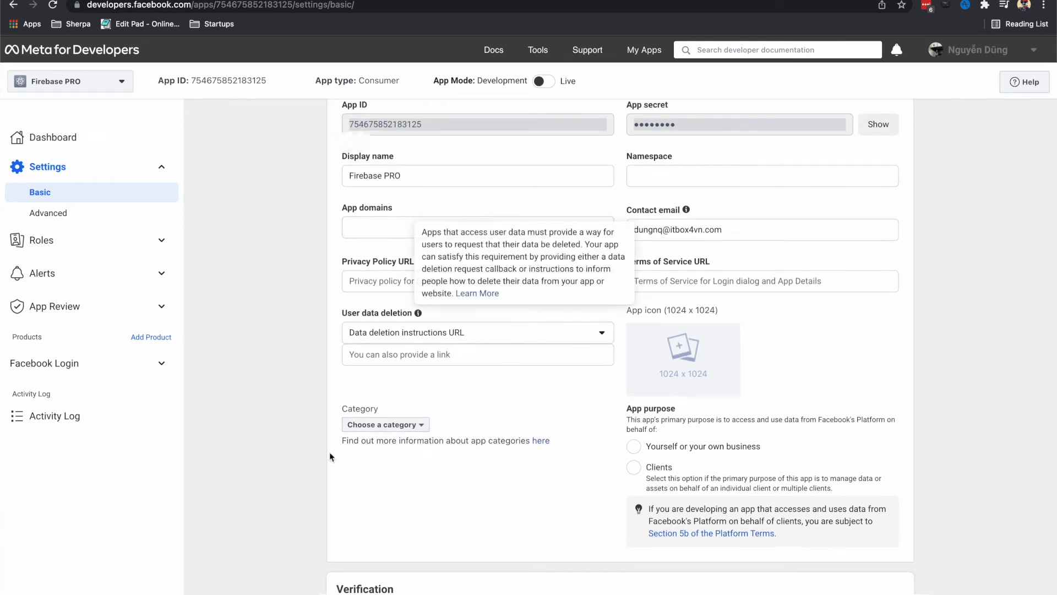
{"action": "scroll", "coordinate": [278, 490], "scroll_direction": "down", "scroll_amount": 1}
{"action": "scroll", "coordinate": [283, 335], "scroll_direction": "up", "scroll_amount": 3}
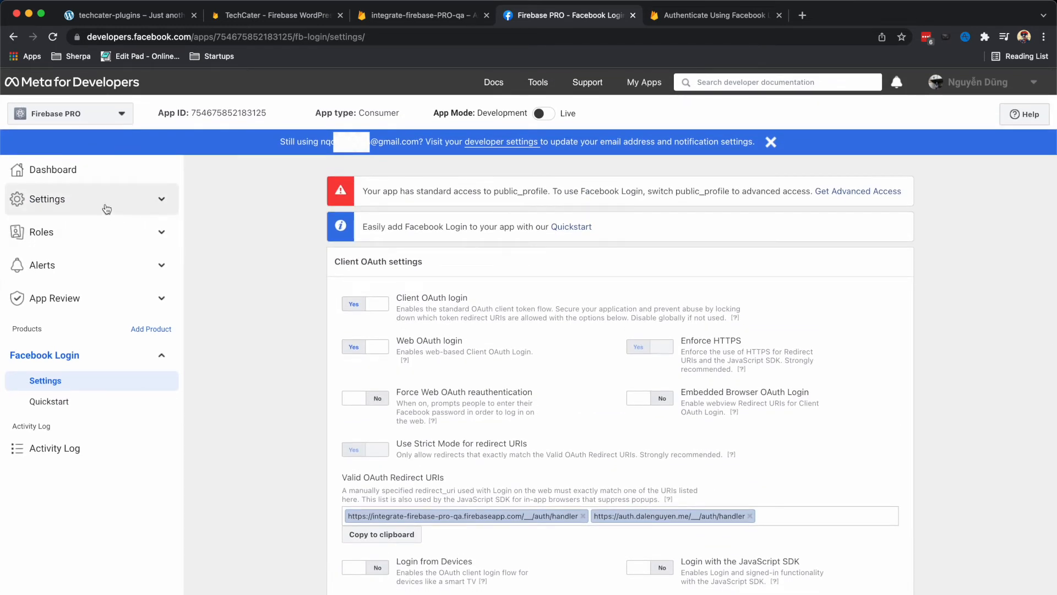
Step: Copy the App ID from the Facebook app's basic settings into the App ID of Firebase's Facebook sign-in provider
{"action": "left_click", "coordinate": [82, 199]}
{"action": "left_click", "coordinate": [84, 229]}
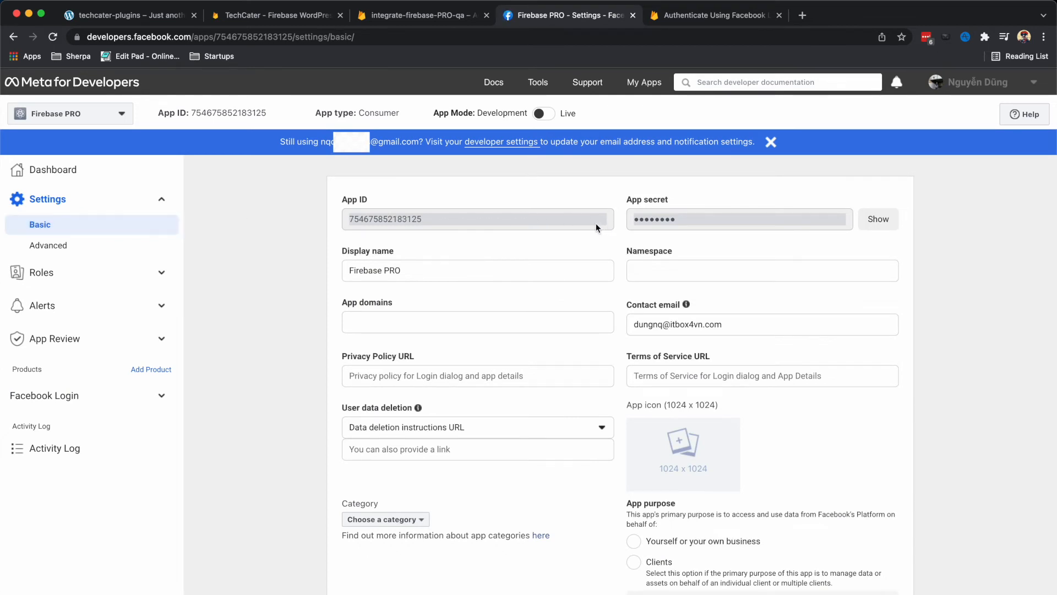
{"action": "double_click", "coordinate": [394, 218]}
{"action": "key", "text": "super+c"}
{"action": "left_click", "coordinate": [424, 15]}
{"action": "left_click", "coordinate": [534, 340]}
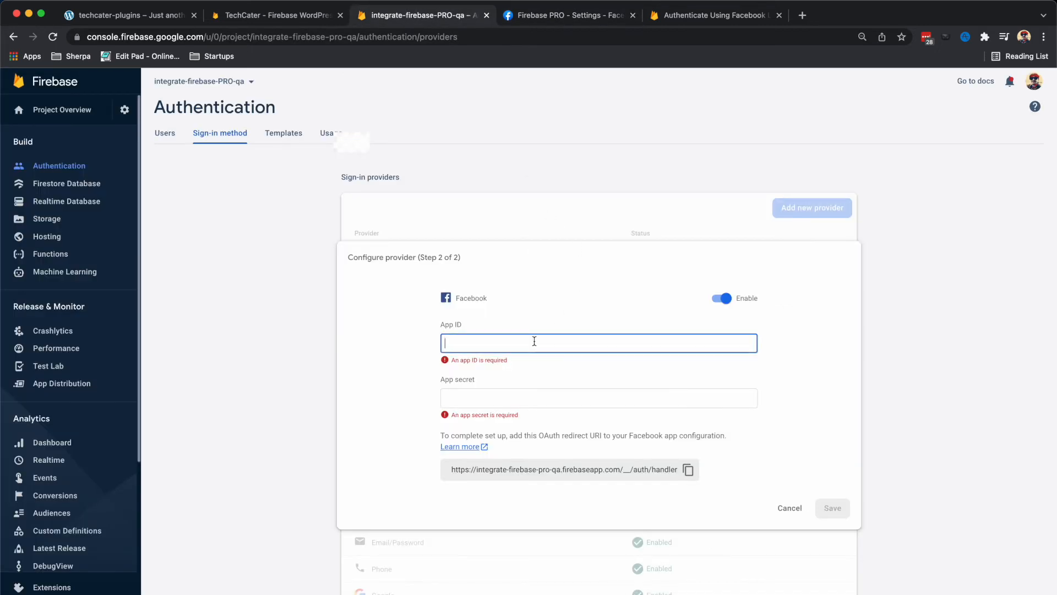
{"action": "key", "text": "super+v"}
Step: Reveal and copy the Facebook app's secret, paste it as the App secret in Firebase's Facebook provider, and save the provider
{"action": "left_click", "coordinate": [565, 16]}
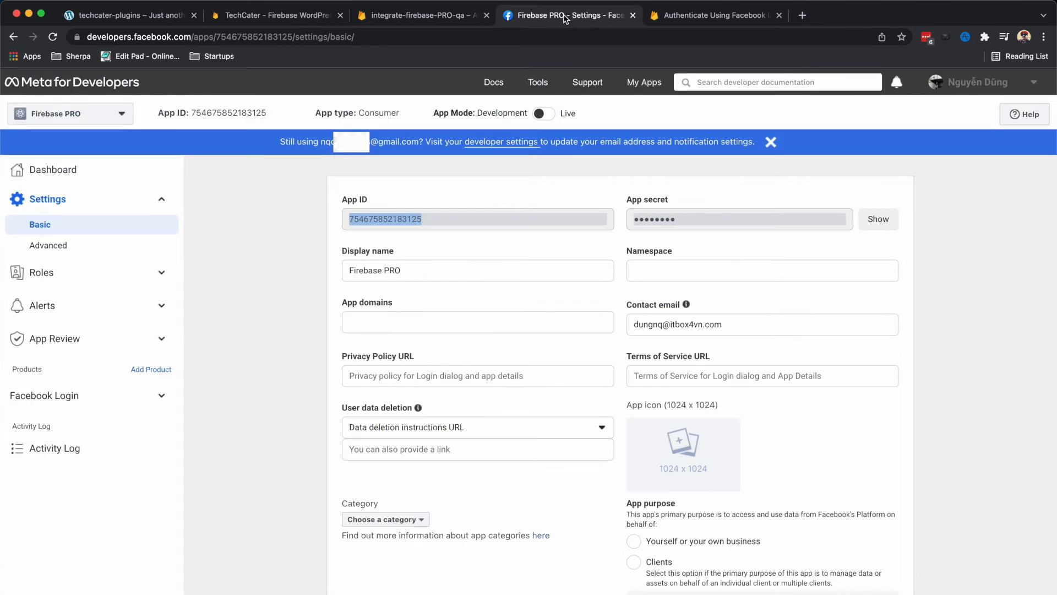
{"action": "left_click", "coordinate": [879, 220]}
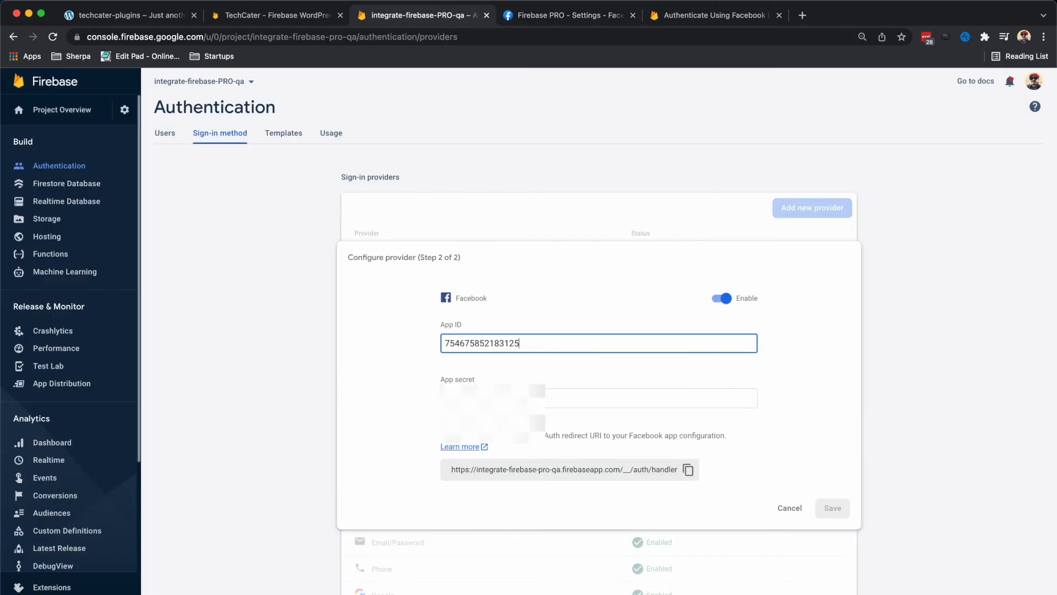
{"action": "key", "text": "Tab"}
{"action": "key", "text": "super+v"}
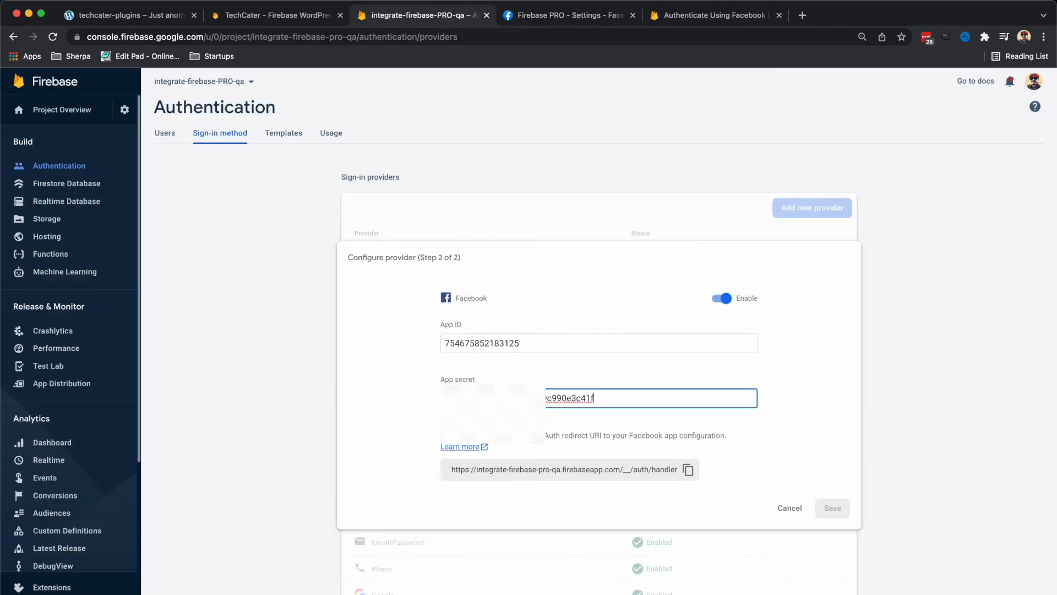
{"action": "left_click", "coordinate": [786, 368]}
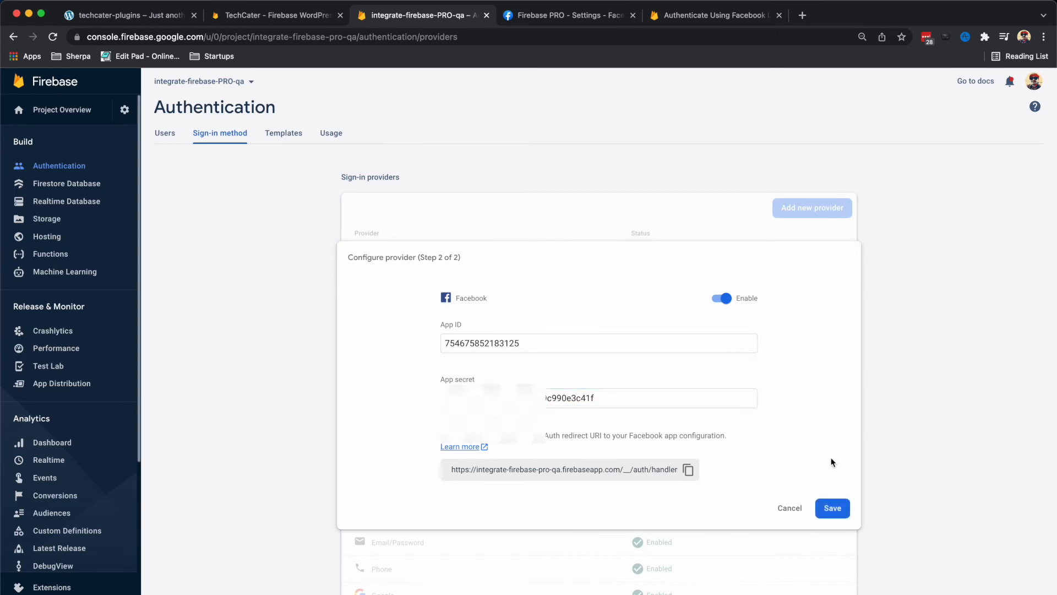
{"action": "left_click", "coordinate": [843, 512]}
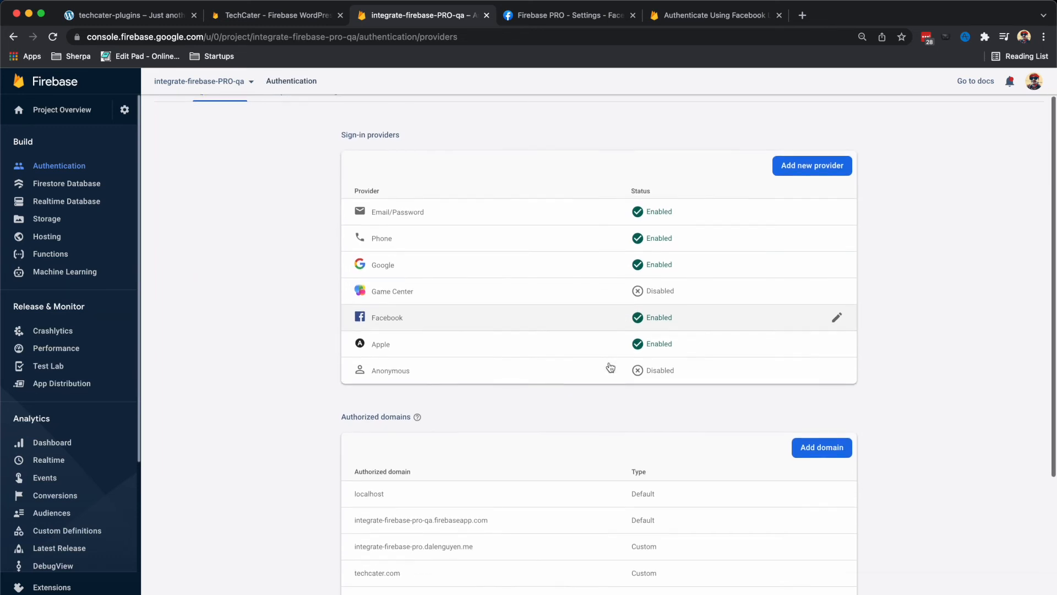
Step: Switch to the local WordPress site's dashboard and view the Auth settings of the Firebase plugin, including its sign-in options
{"action": "key", "text": "super+1"}
{"action": "mouse_move", "coordinate": [66, 77]}
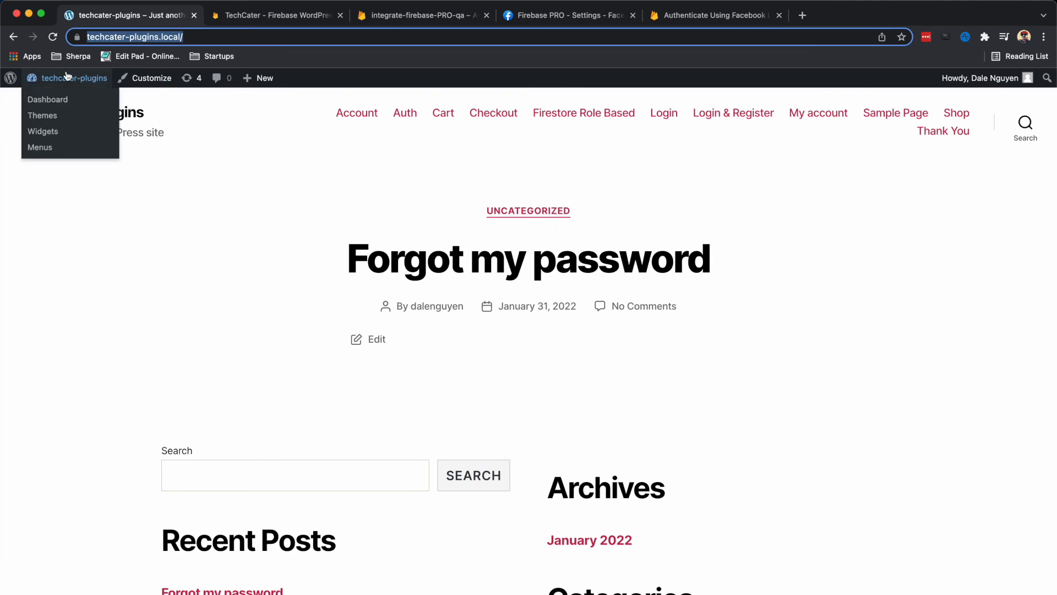
{"action": "left_click", "coordinate": [55, 98]}
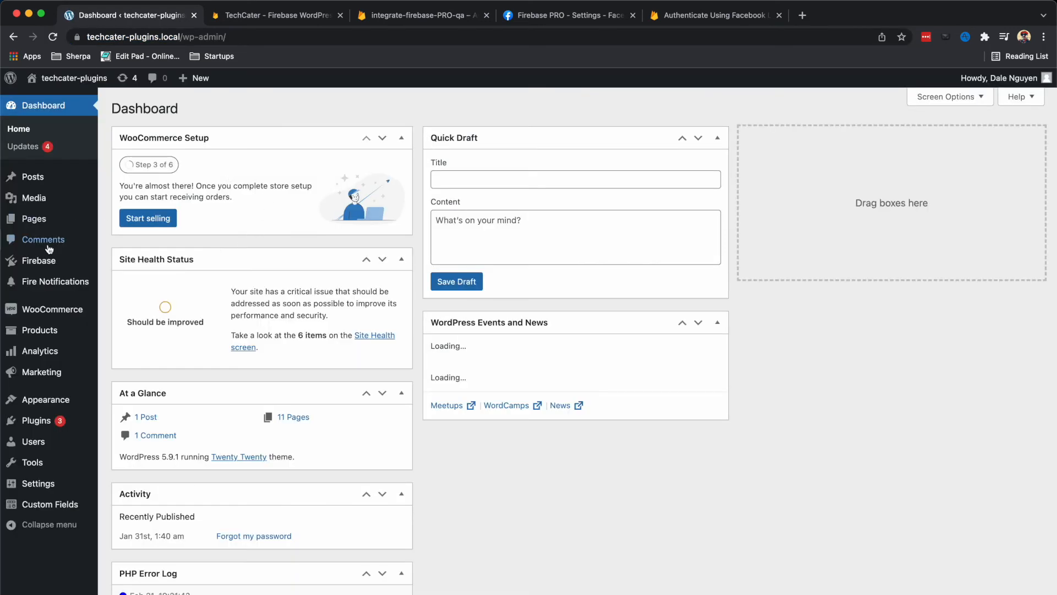
{"action": "mouse_move", "coordinate": [56, 263]}
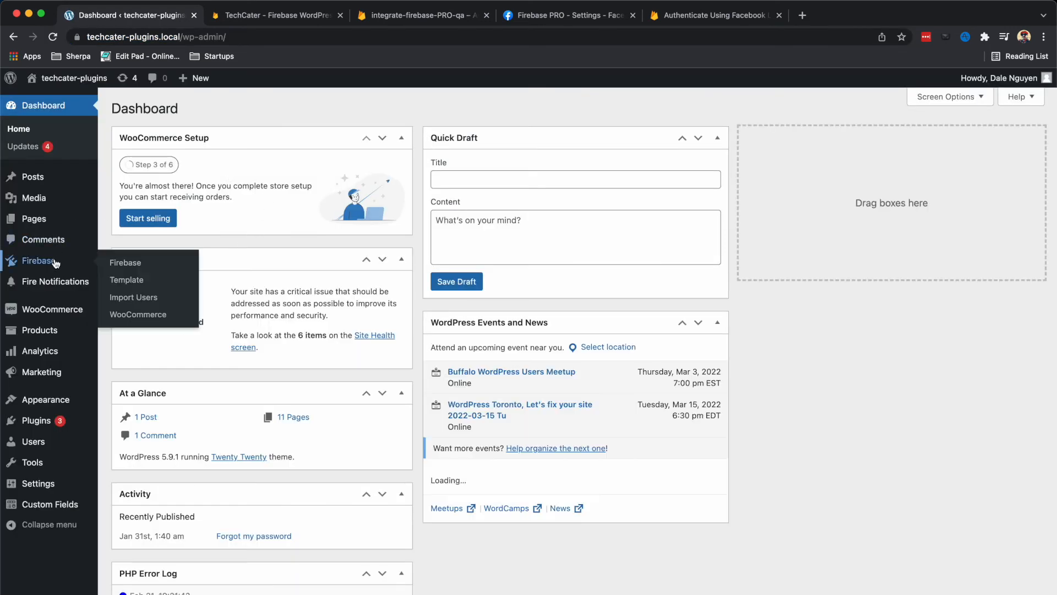
{"action": "left_click", "coordinate": [125, 264]}
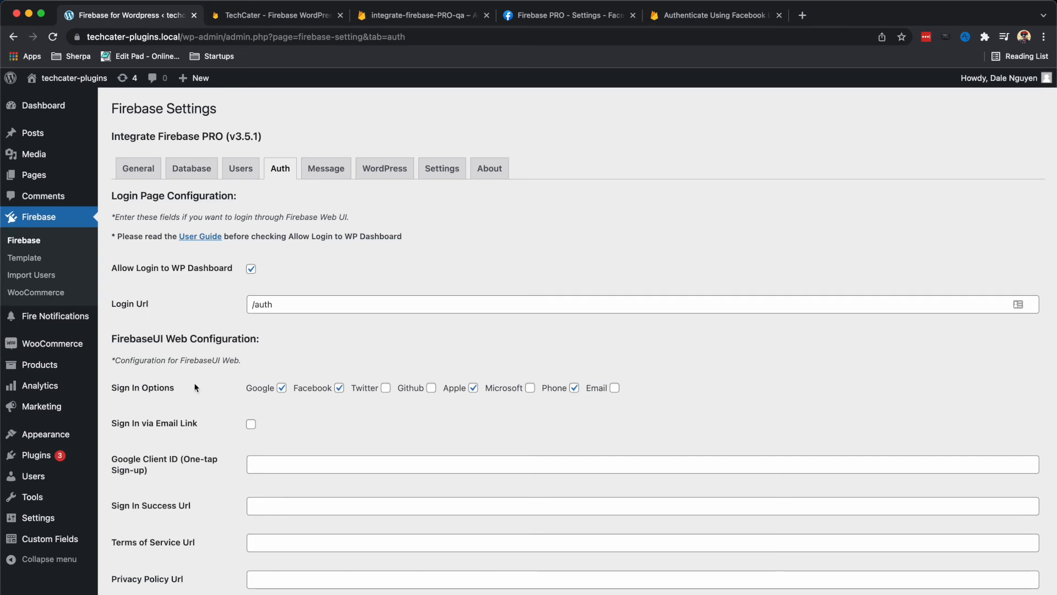
Step: Sign in to the local WordPress site with Facebook from its /auth page
{"action": "mouse_move", "coordinate": [64, 98]}
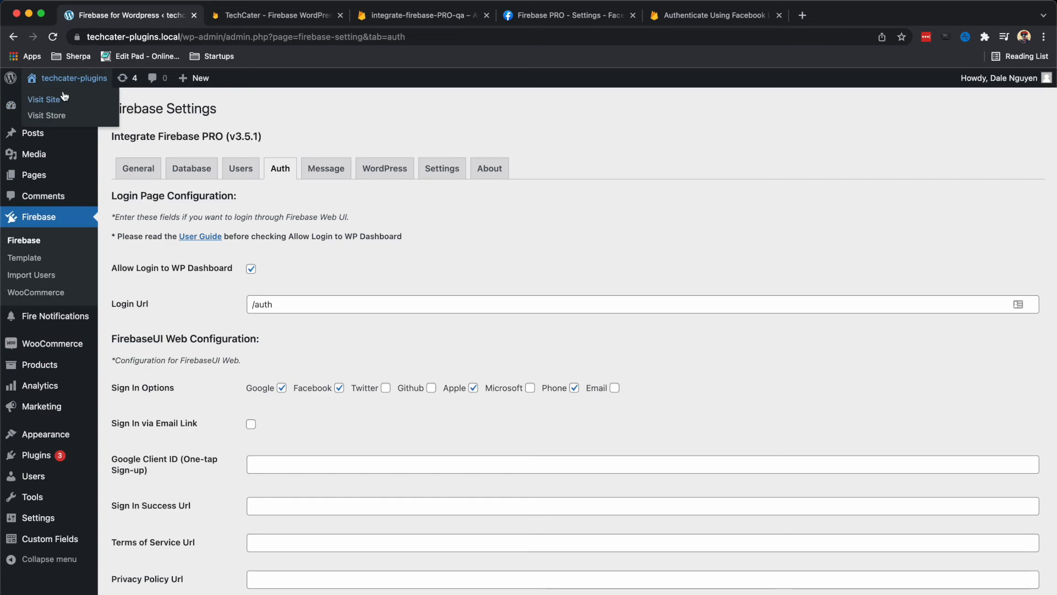
{"action": "mouse_move", "coordinate": [996, 83]}
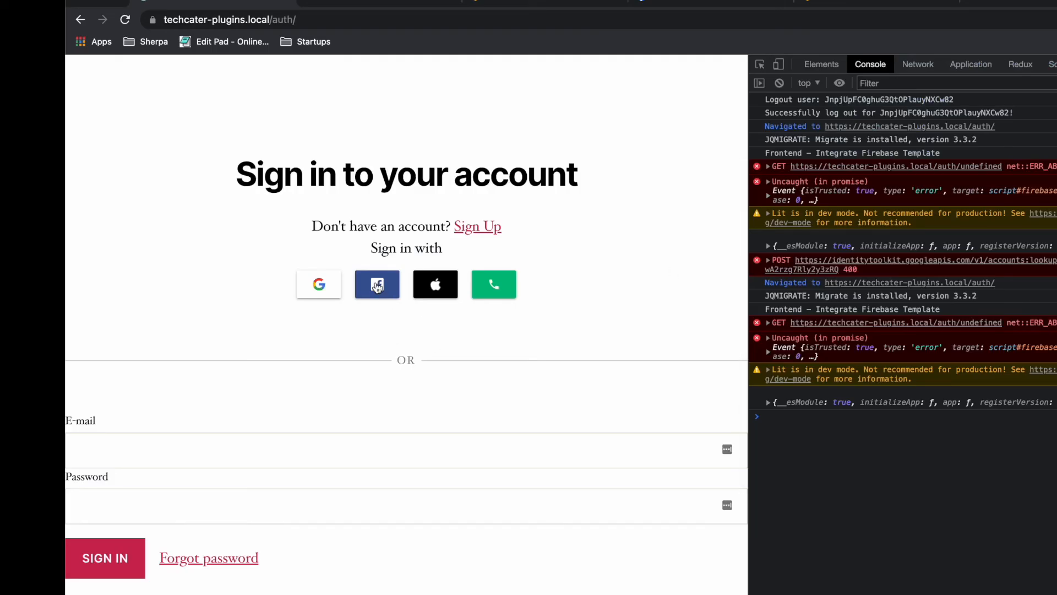
{"action": "left_click", "coordinate": [378, 289]}
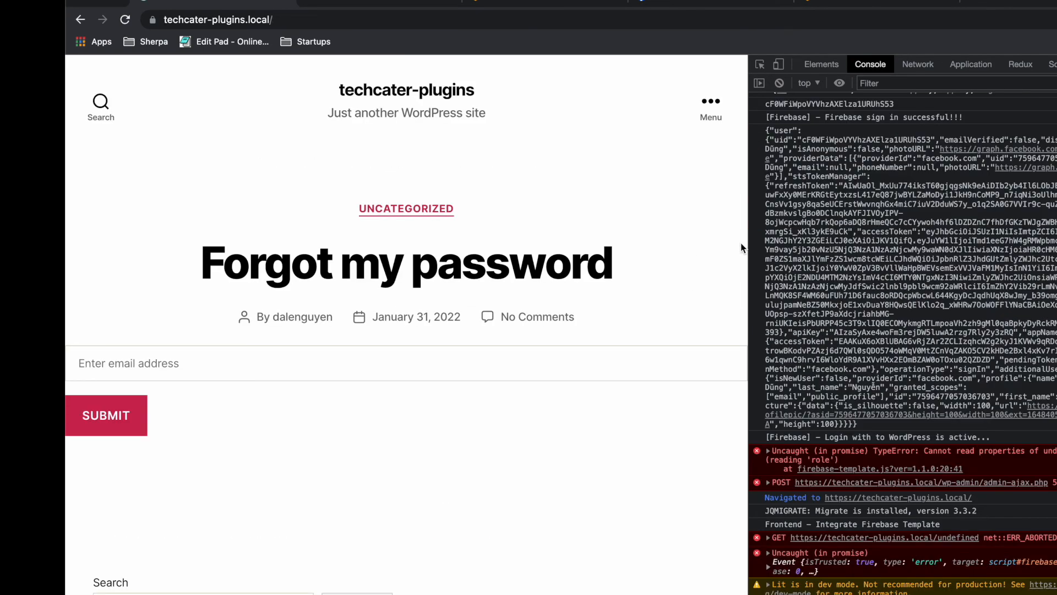
Step: Look over the site's home page and open the My account page to check the signed-in account
{"action": "scroll", "coordinate": [706, 191], "scroll_direction": "down", "scroll_amount": 4}
{"action": "scroll", "coordinate": [705, 191], "scroll_direction": "down", "scroll_amount": 2}
{"action": "scroll", "coordinate": [705, 191], "scroll_direction": "up", "scroll_amount": 6}
{"action": "scroll", "coordinate": [704, 192], "scroll_direction": "down", "scroll_amount": 6}
{"action": "scroll", "coordinate": [704, 192], "scroll_direction": "up", "scroll_amount": 6}
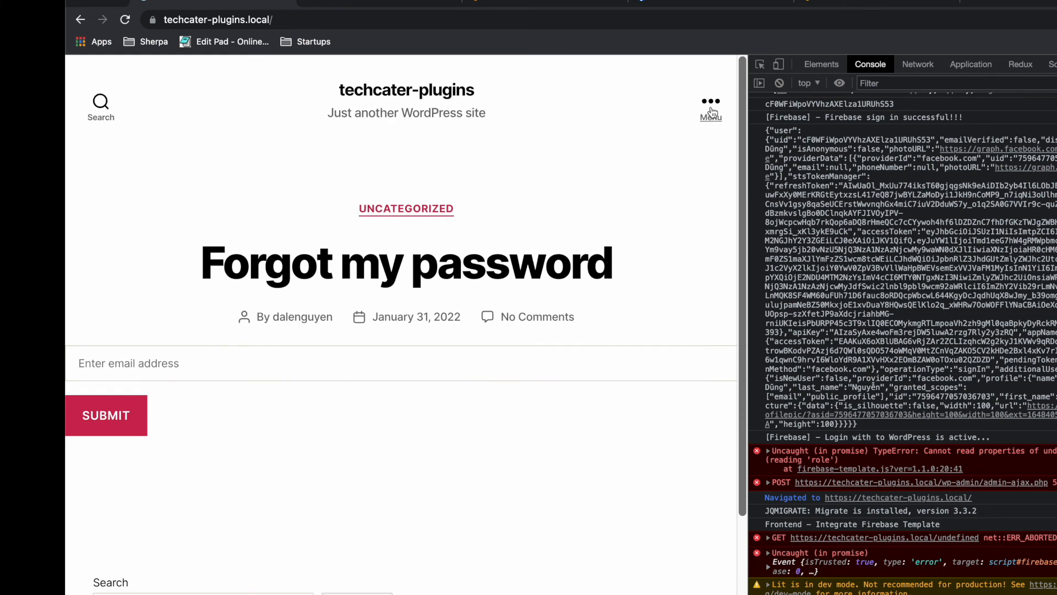
{"action": "left_click", "coordinate": [713, 115]}
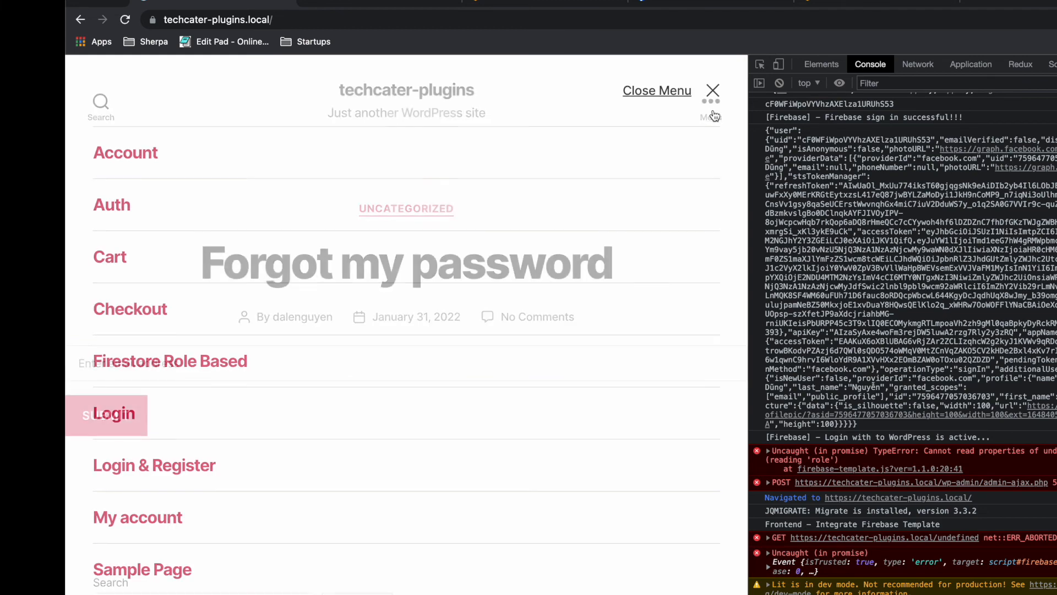
{"action": "left_click", "coordinate": [165, 515]}
{"action": "scroll", "coordinate": [721, 451], "scroll_direction": "down", "scroll_amount": 1}
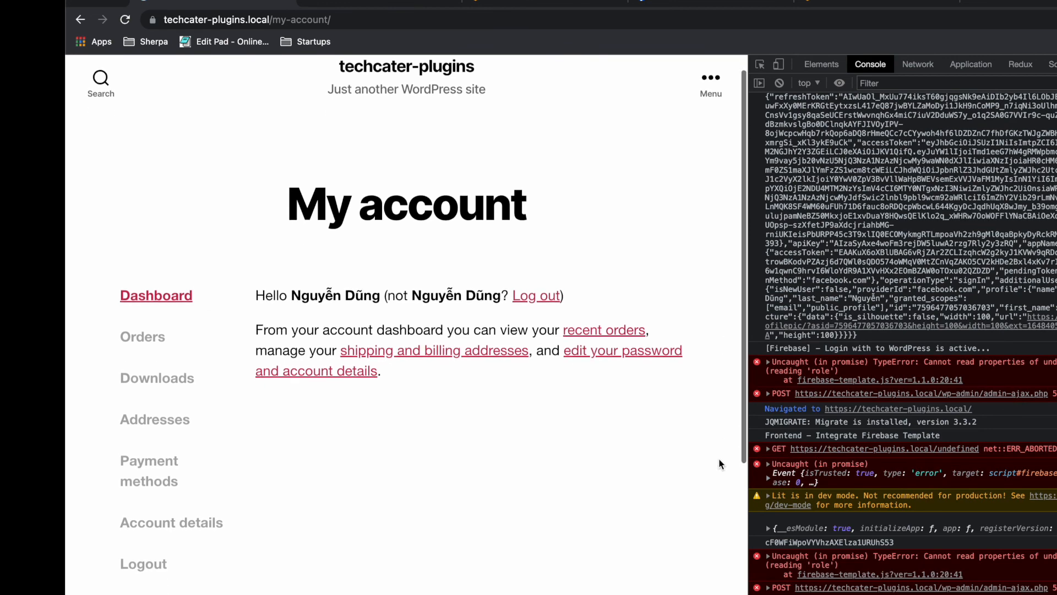